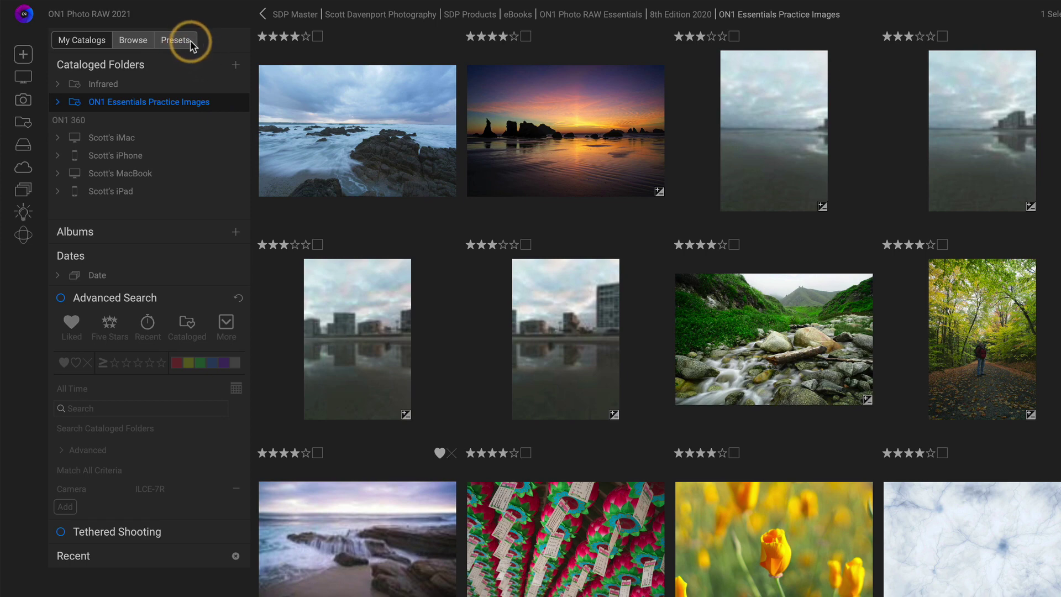
- Show the presets and expand La-Jolla-01.dng's Settings Applied and Effects lists in the Info panel
left_click(190, 41)
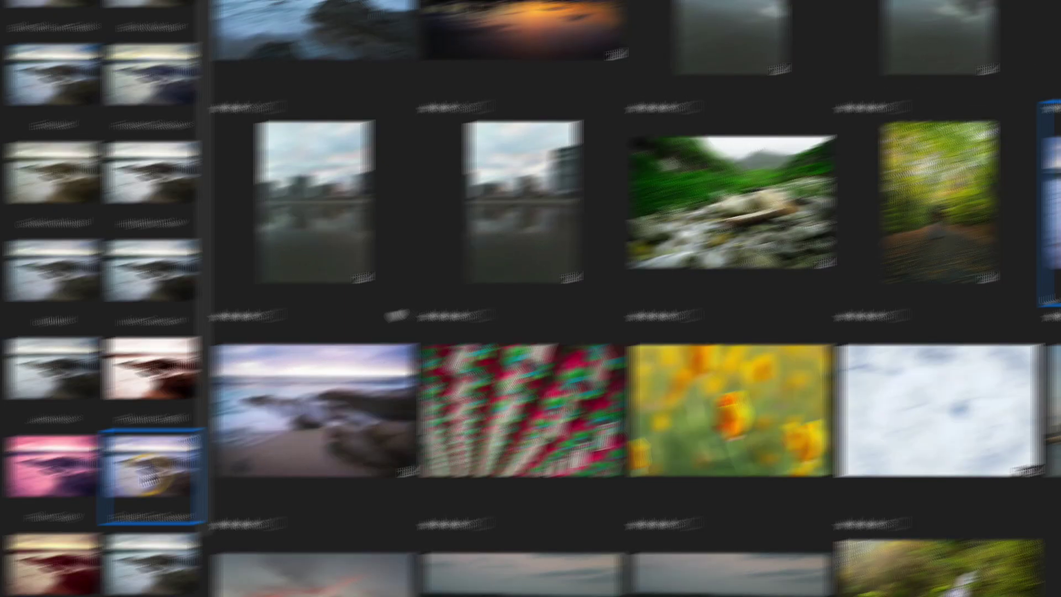
left_click(730, 384)
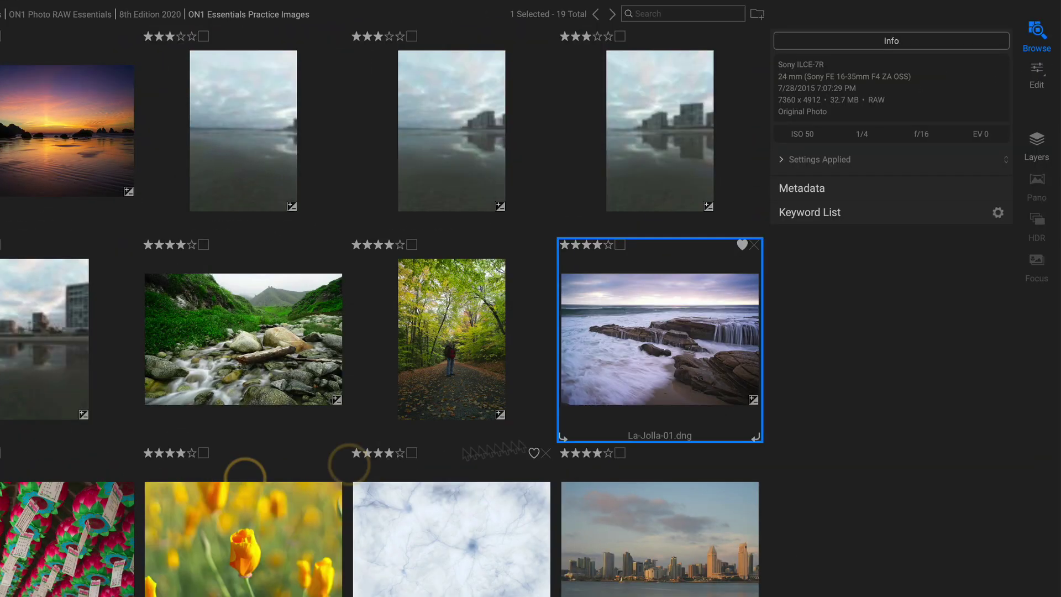
left_click(782, 159)
left_click(799, 248)
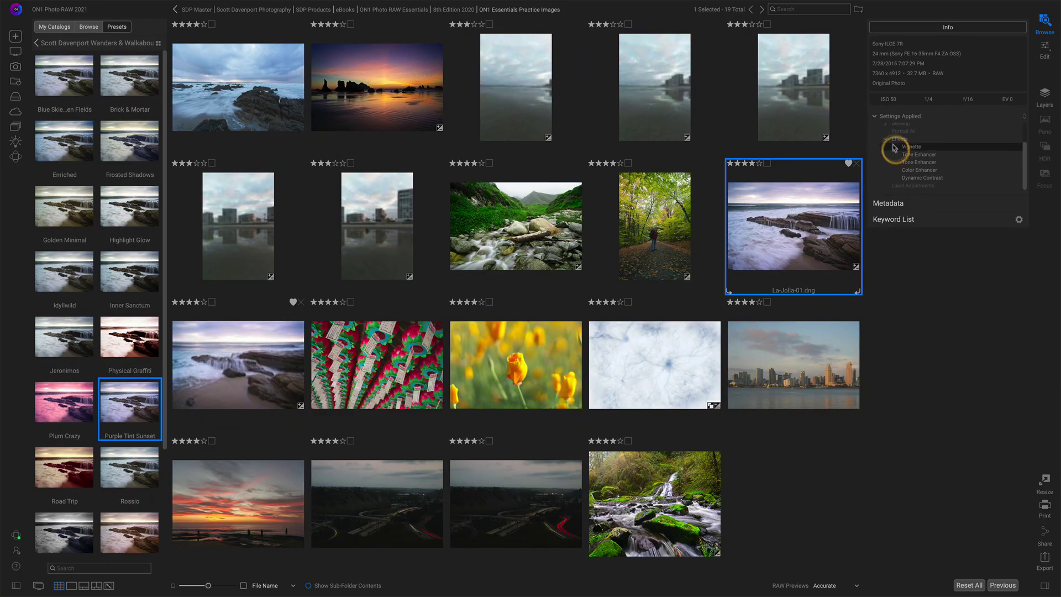
- Collapse La-Jolla-01.dng's Settings Applied list in the Info panel
left_click(875, 117)
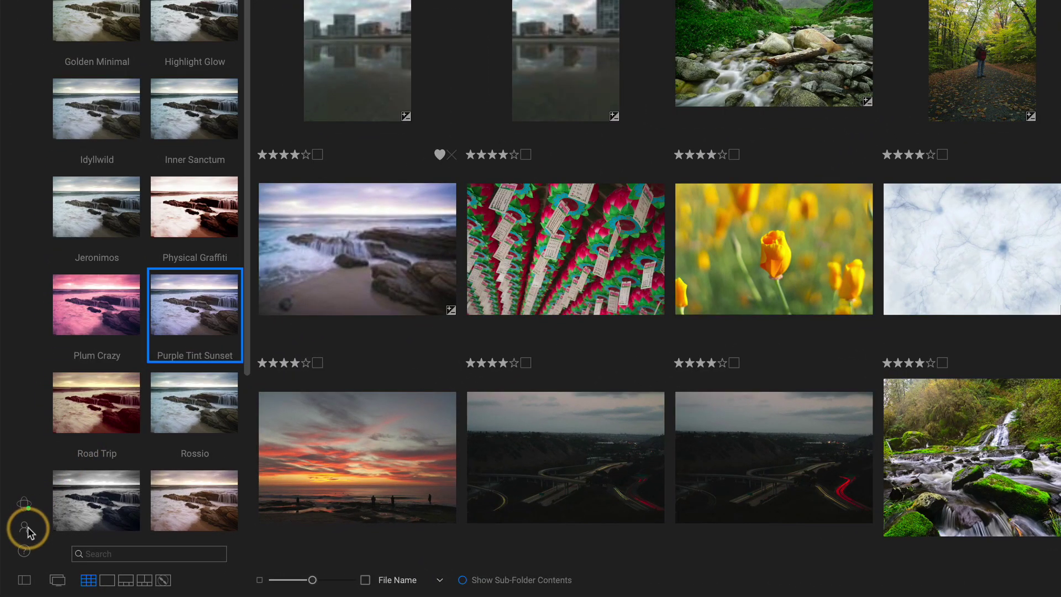
- In Preferences > Files, set the ILCE-7R camera's default preset to Color Film > CF7 - Fujifilm 64T
left_click(26, 530)
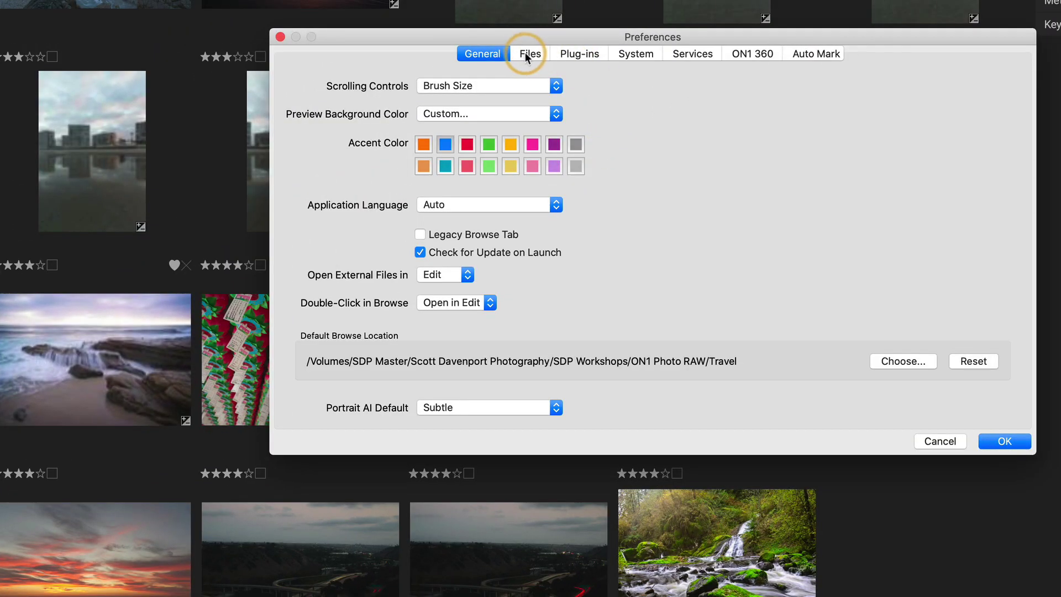
left_click(528, 54)
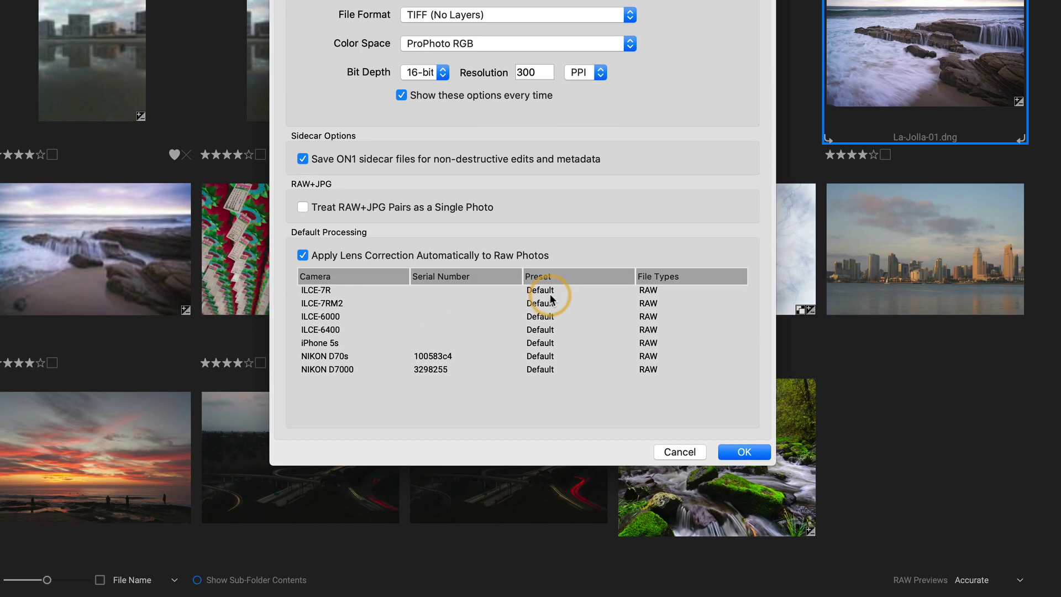
left_click(553, 293)
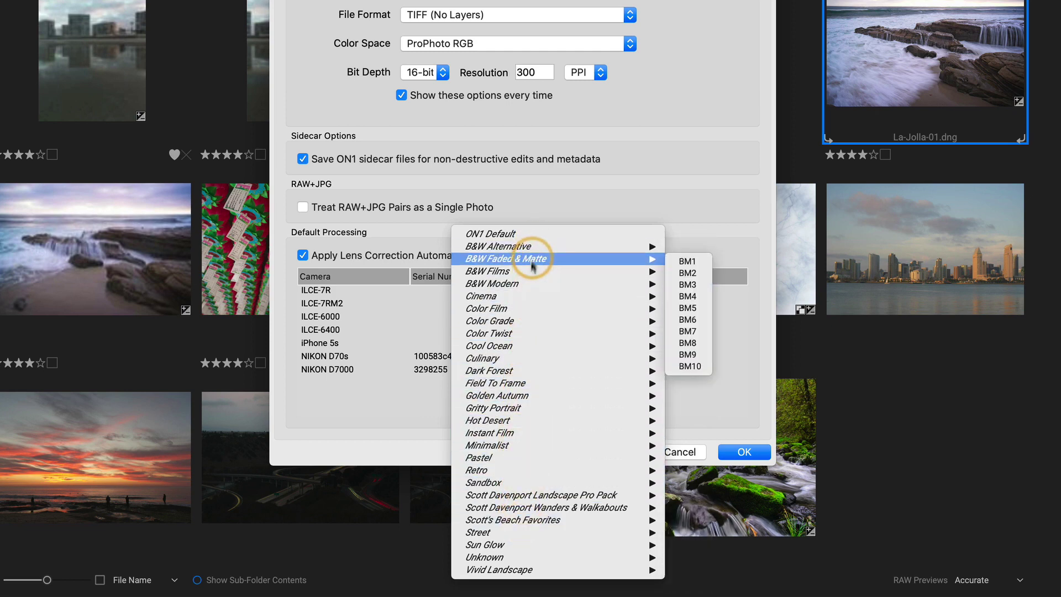
mouse_move(524, 485)
mouse_move(608, 308)
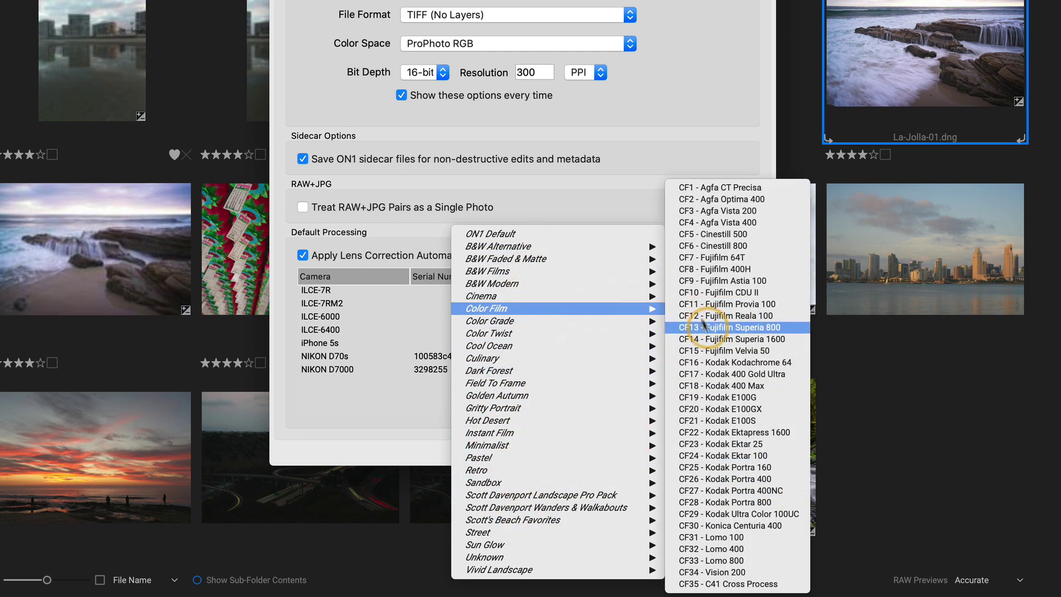
left_click(712, 257)
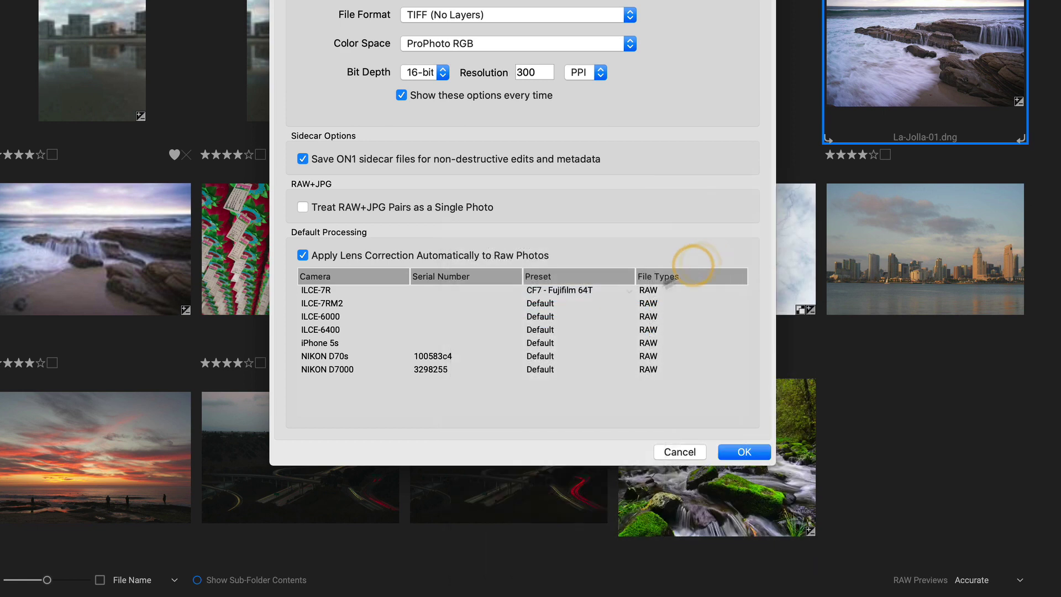
left_click(657, 295)
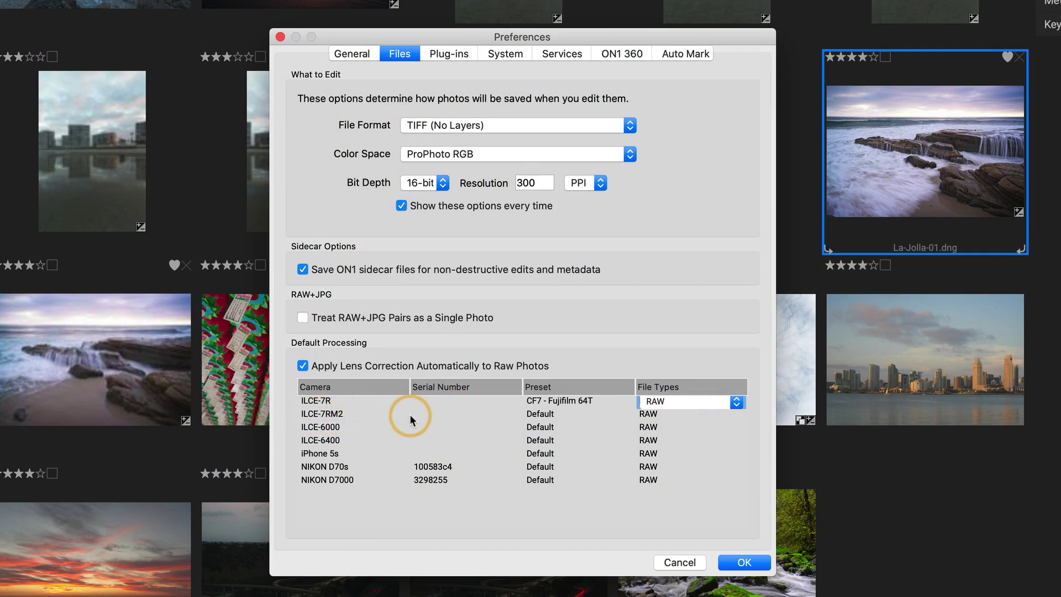
- Open the ILCE-7RM2 preset menu and dismiss it without changing anything
left_click(530, 414)
mouse_move(530, 415)
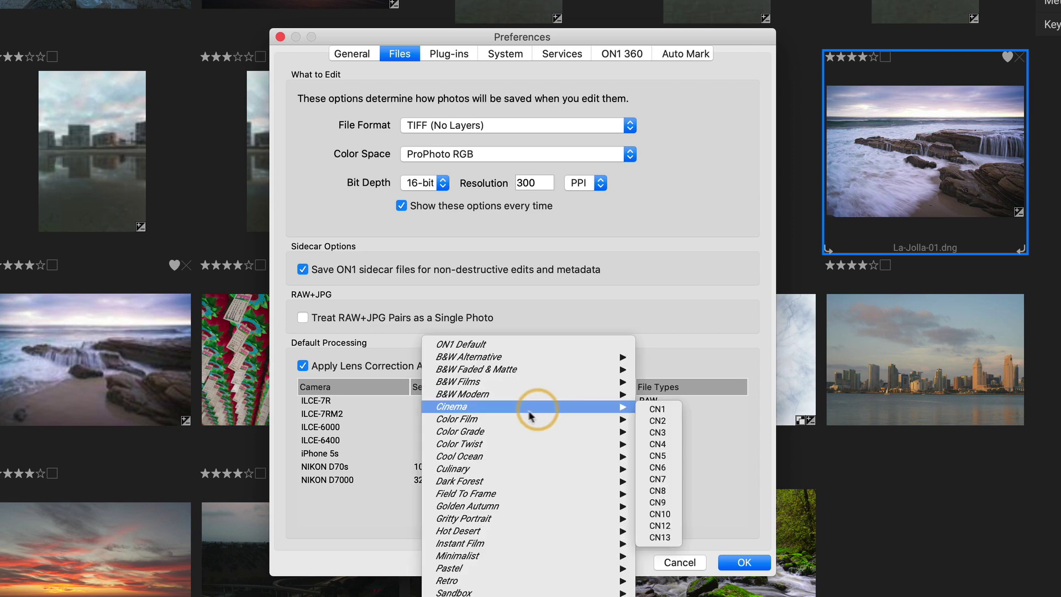
left_click(357, 413)
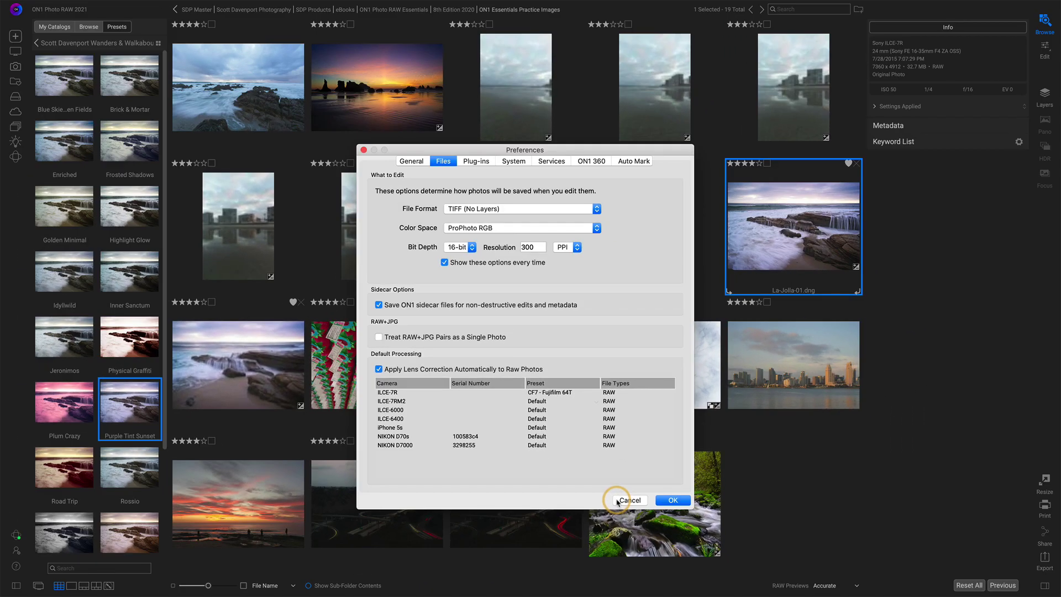
- Close Preferences and turn on Advanced Search in My Catalogs to filter to ILCE-7R photos
left_click(629, 500)
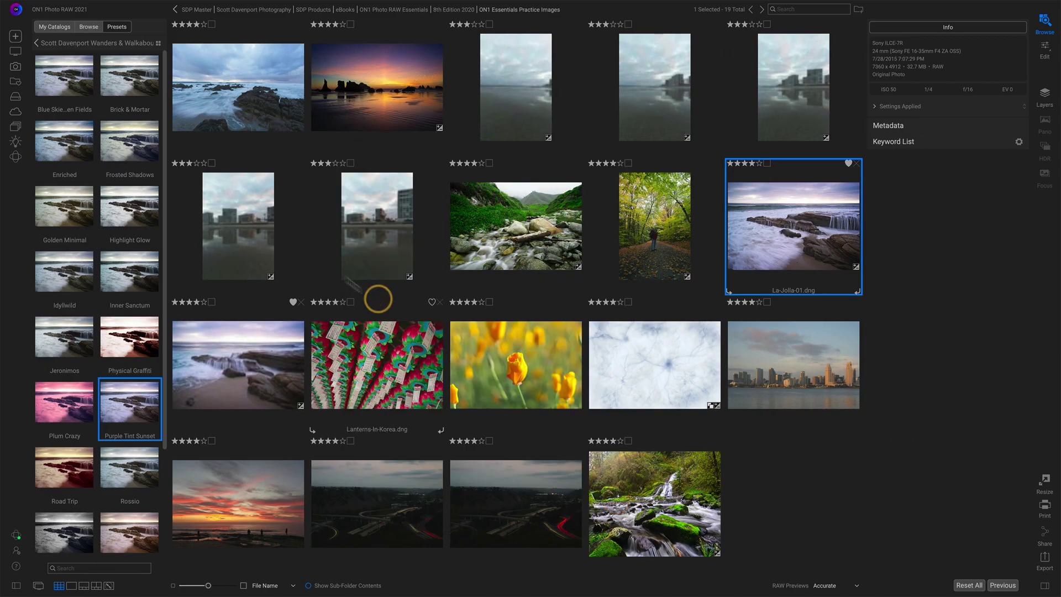
left_click(59, 31)
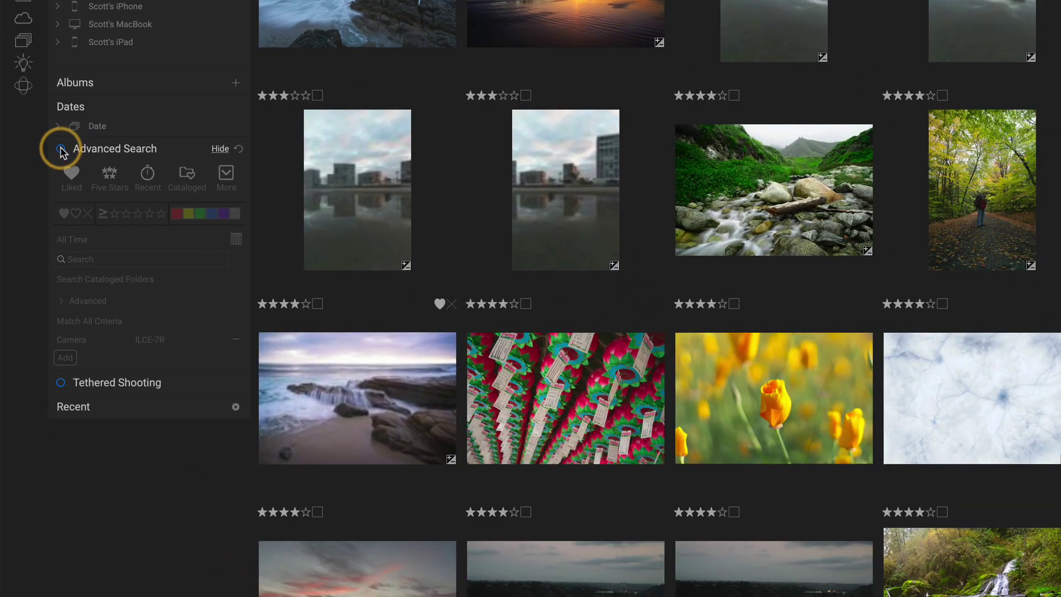
left_click(60, 149)
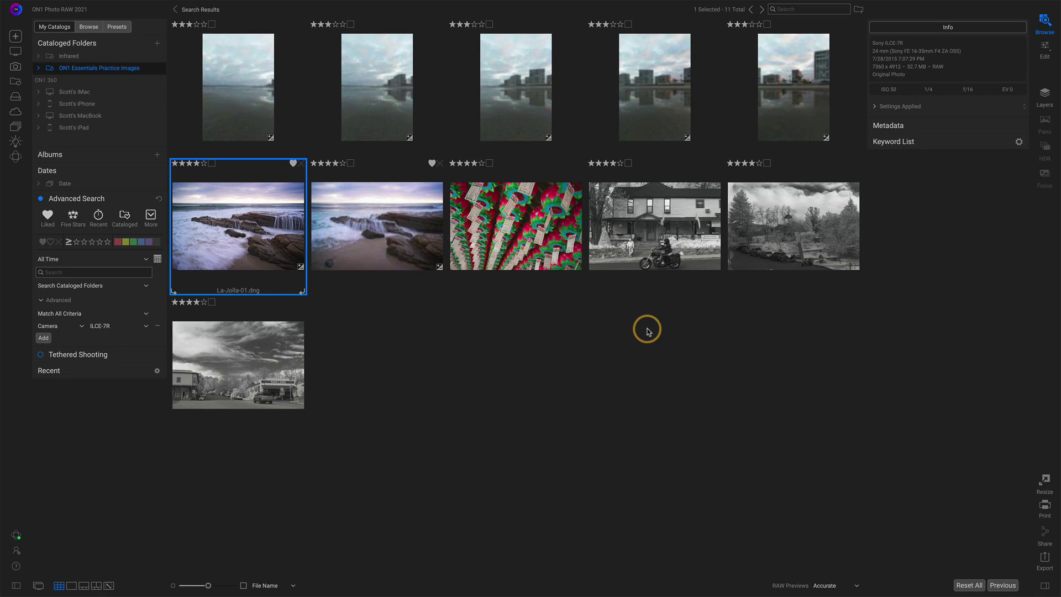
- Apply the Sandbox Infrared B&W preset to the selected motorcycle photo
left_click(650, 224)
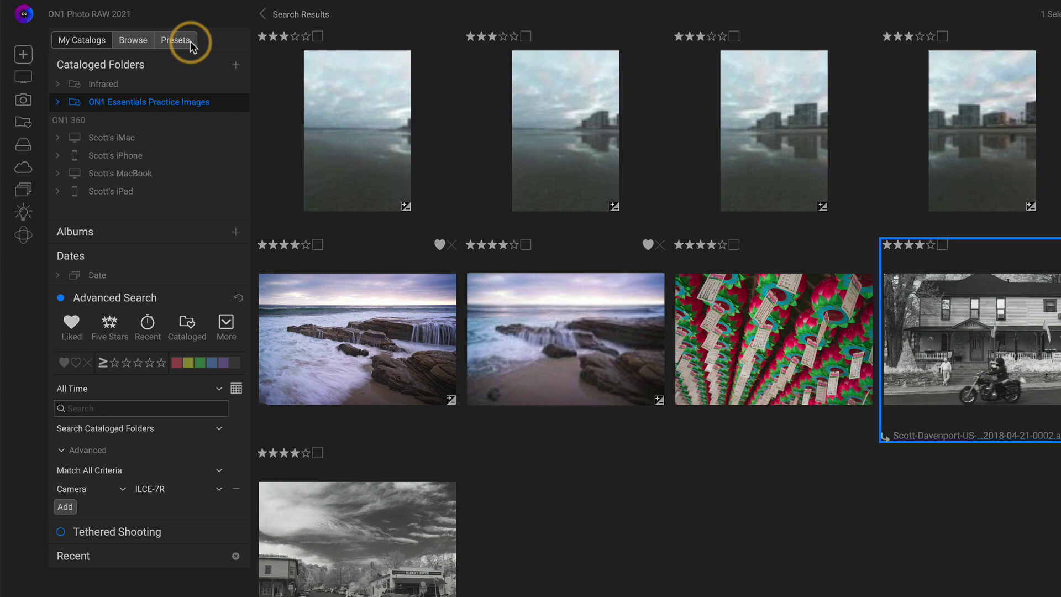
left_click(190, 41)
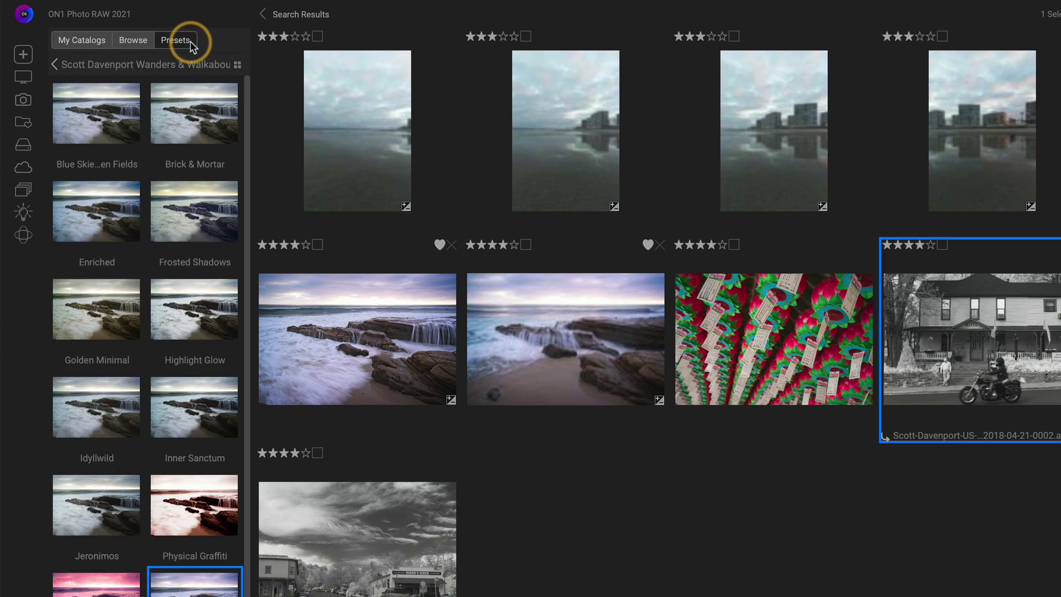
left_click(76, 67)
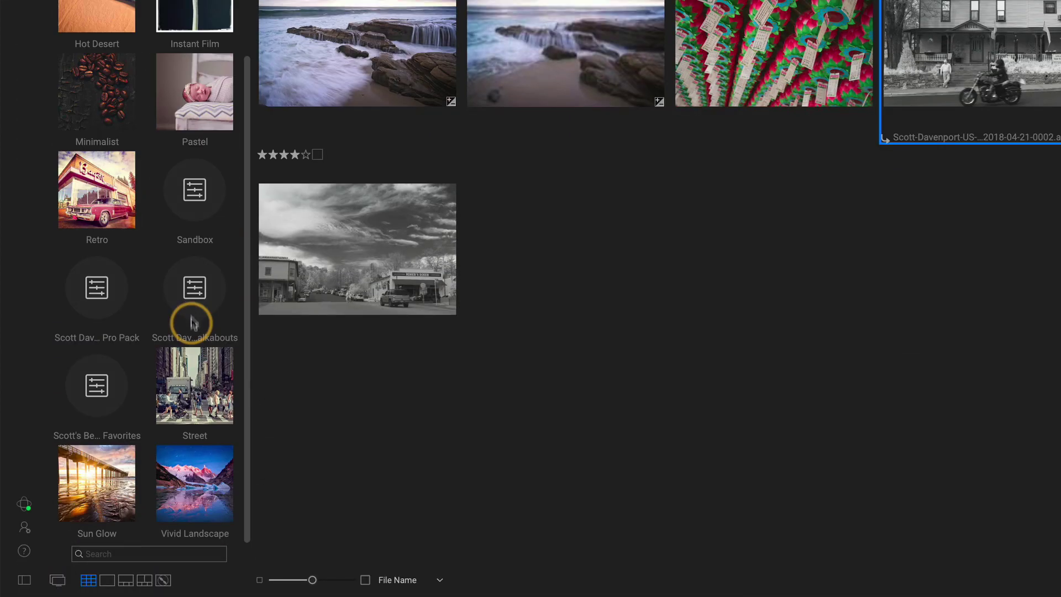
left_click(194, 189)
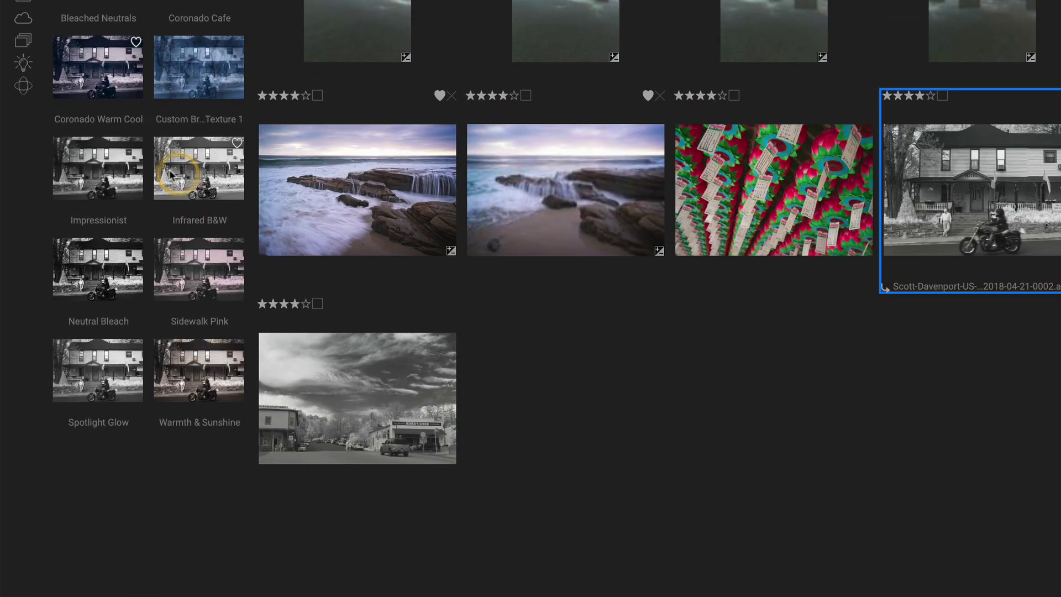
left_click(195, 161)
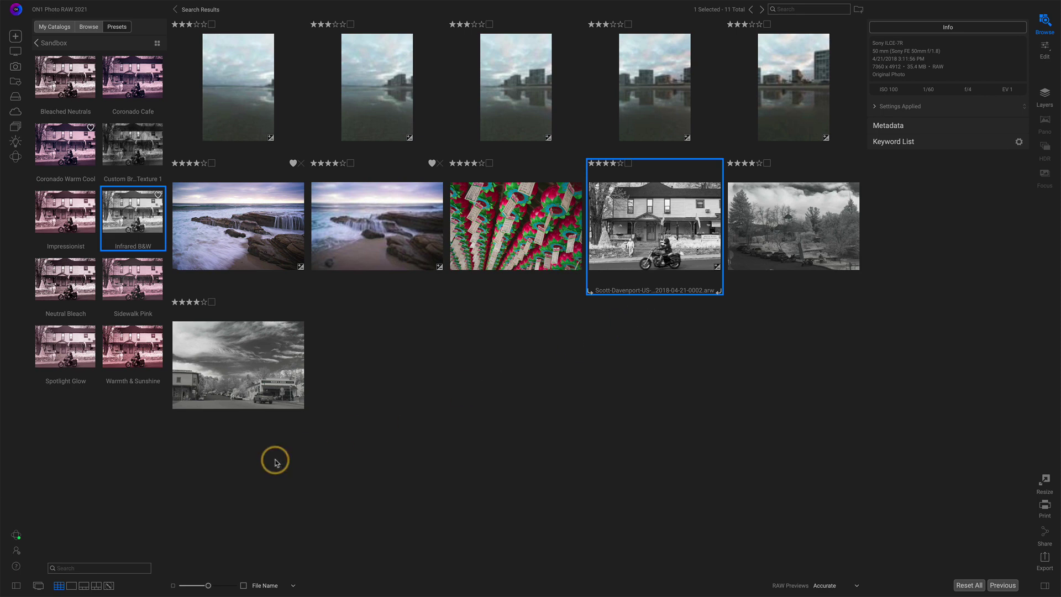
- In Preferences > Files, make Sandbox > Infrared B&W the ILCE-7R camera's default preset
left_click(18, 551)
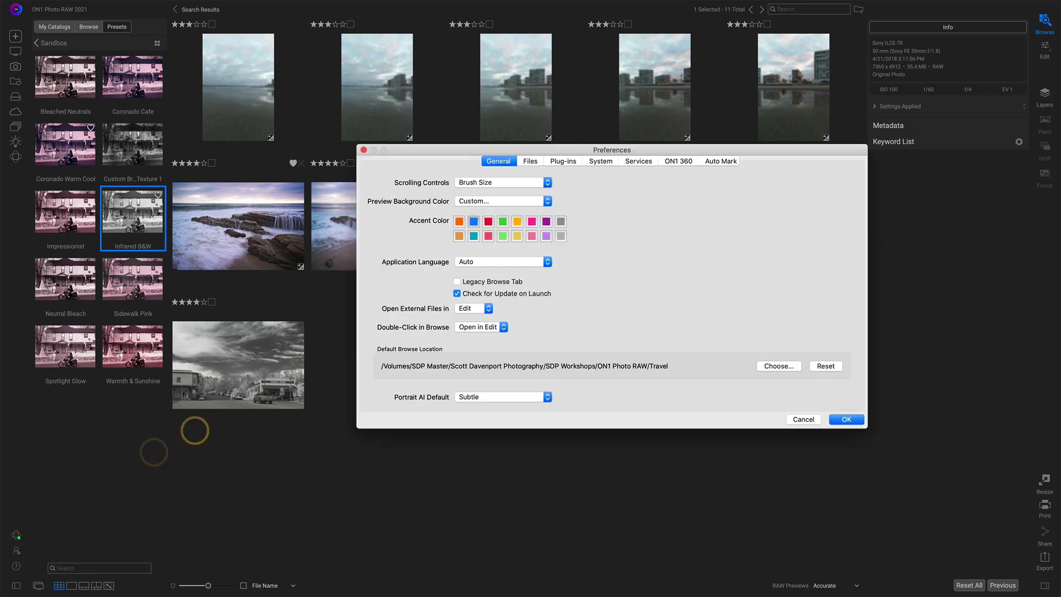
left_click(530, 162)
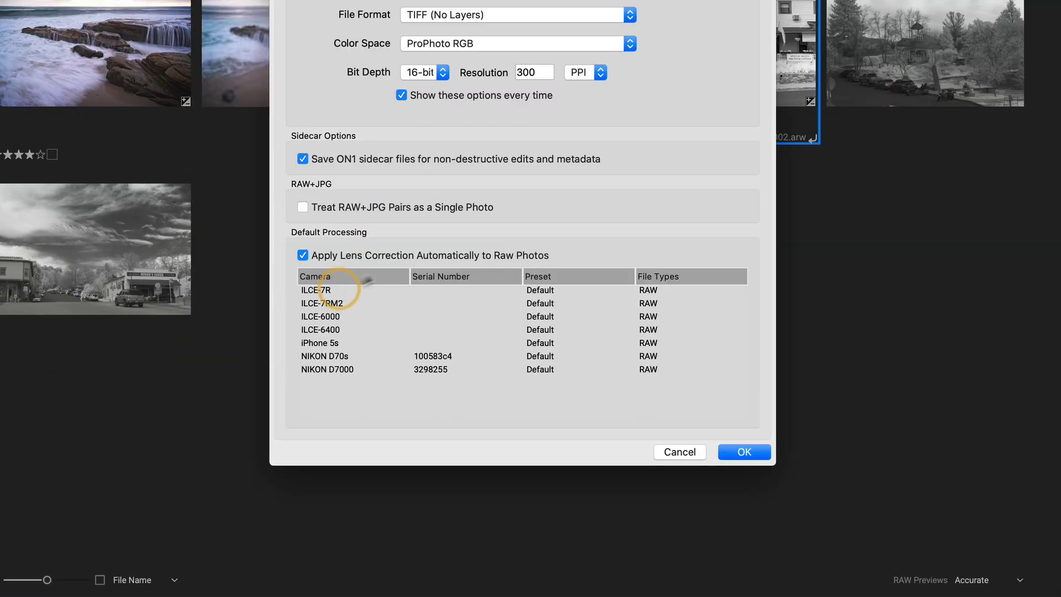
left_click(540, 290)
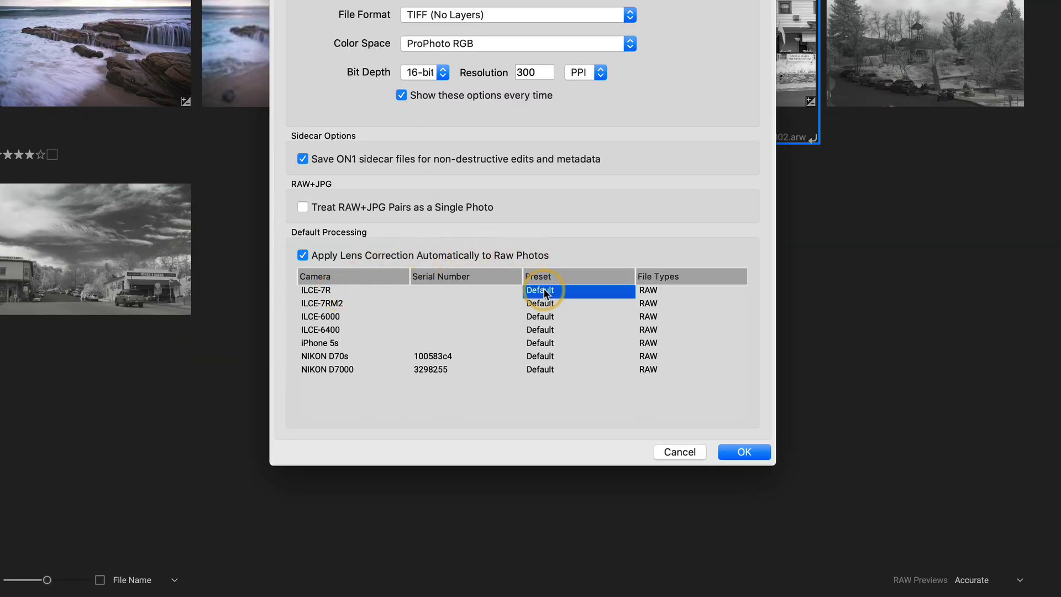
mouse_move(525, 482)
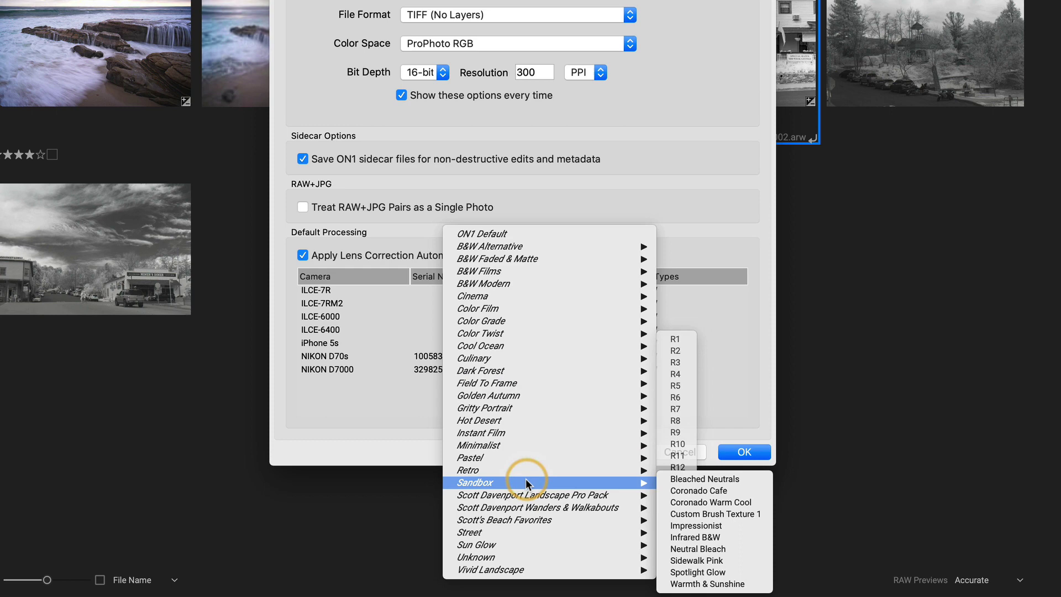
left_click(695, 539)
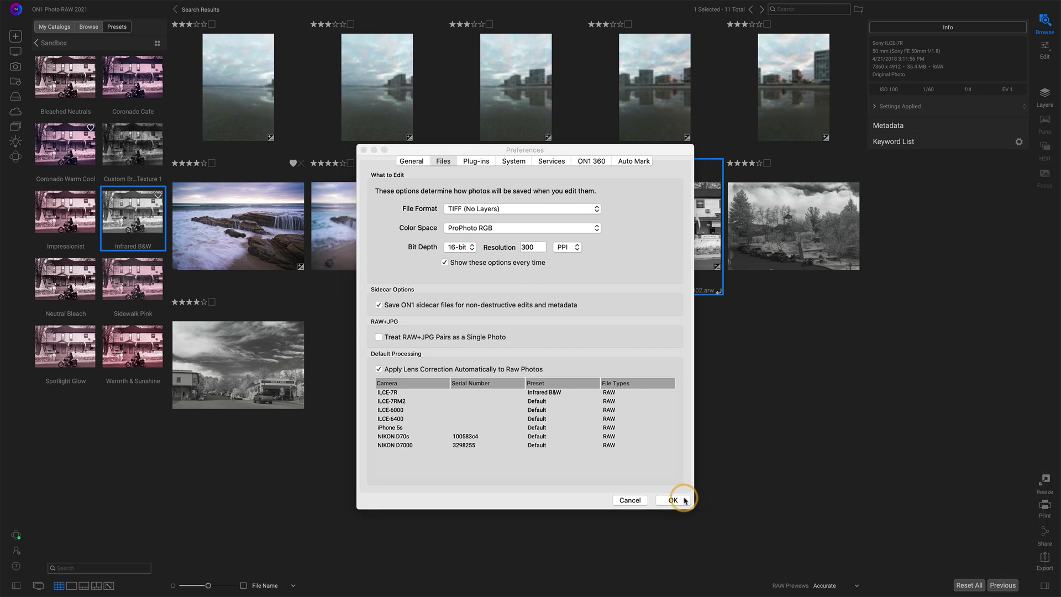
- Confirm Preferences with OK to keep the new ILCE-7R default preset
left_click(685, 501)
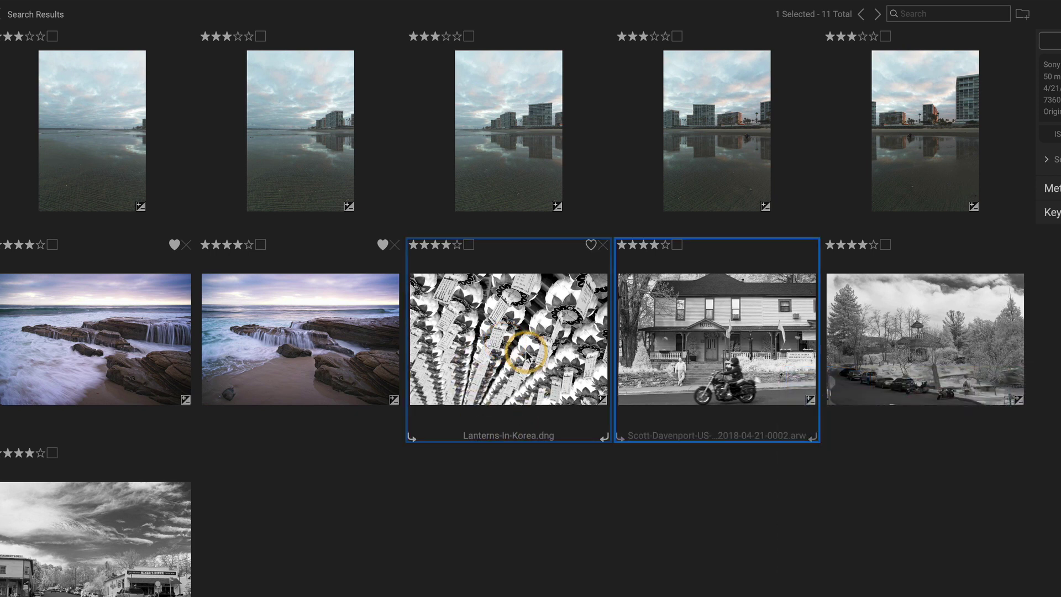
- Select the Lanterns-In-Korea photo and apply Settings > Reset All Settings to it
left_click(526, 356)
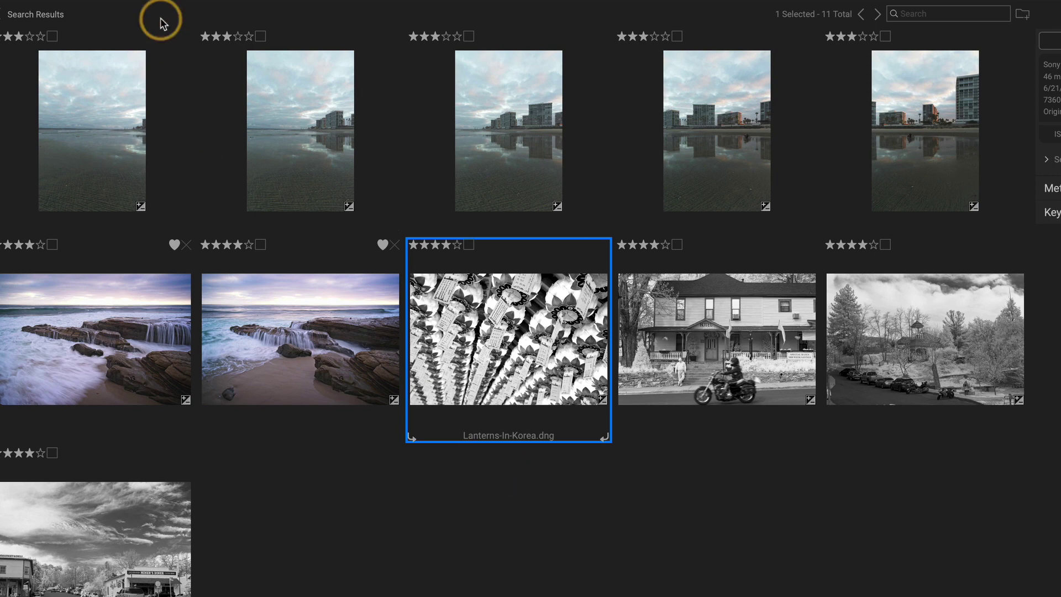
mouse_move(138, 7)
left_click(96, 9)
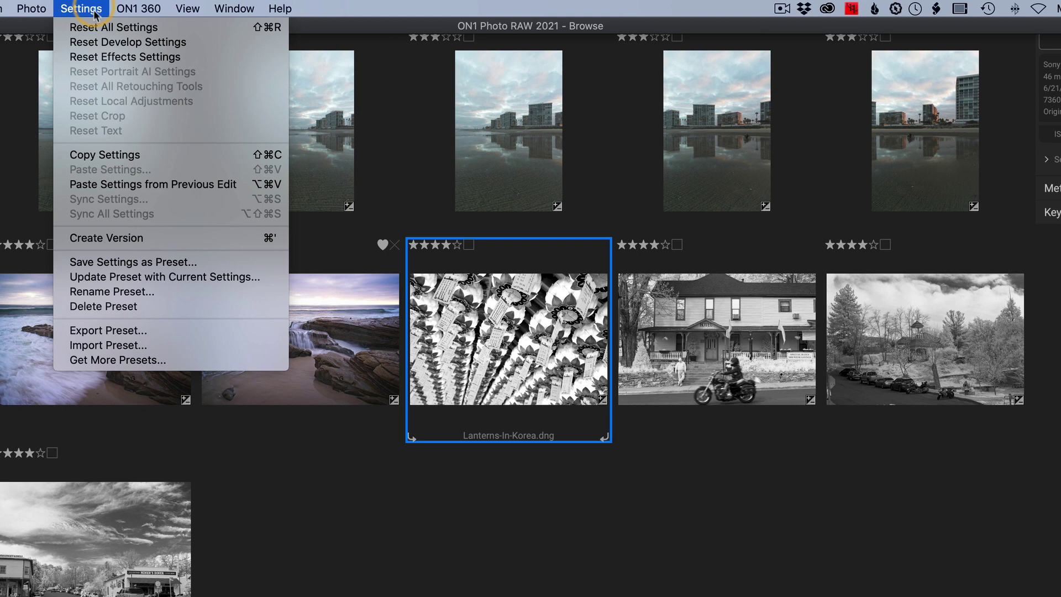
left_click(100, 26)
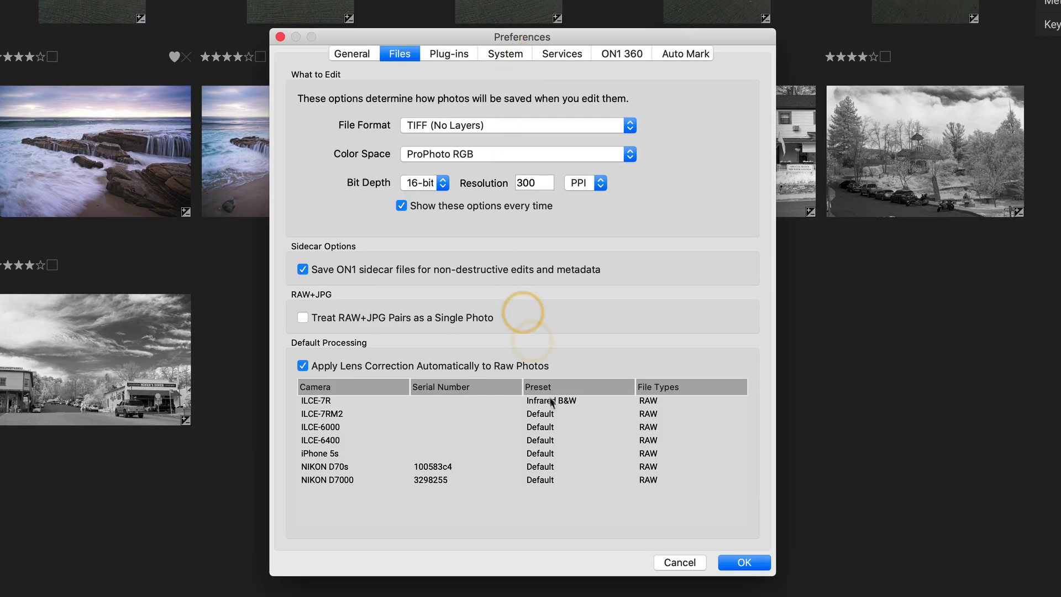
- Return the ILCE-7R default preset to ON1 Default, close Preferences, and reset Lanterns-In-Korea's settings
left_click(559, 410)
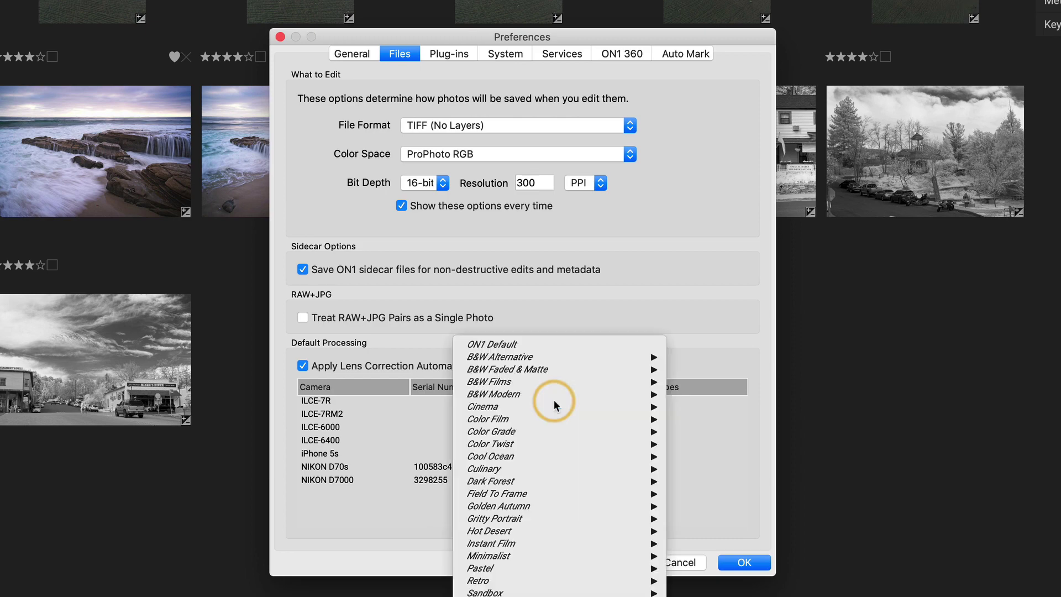
left_click(497, 344)
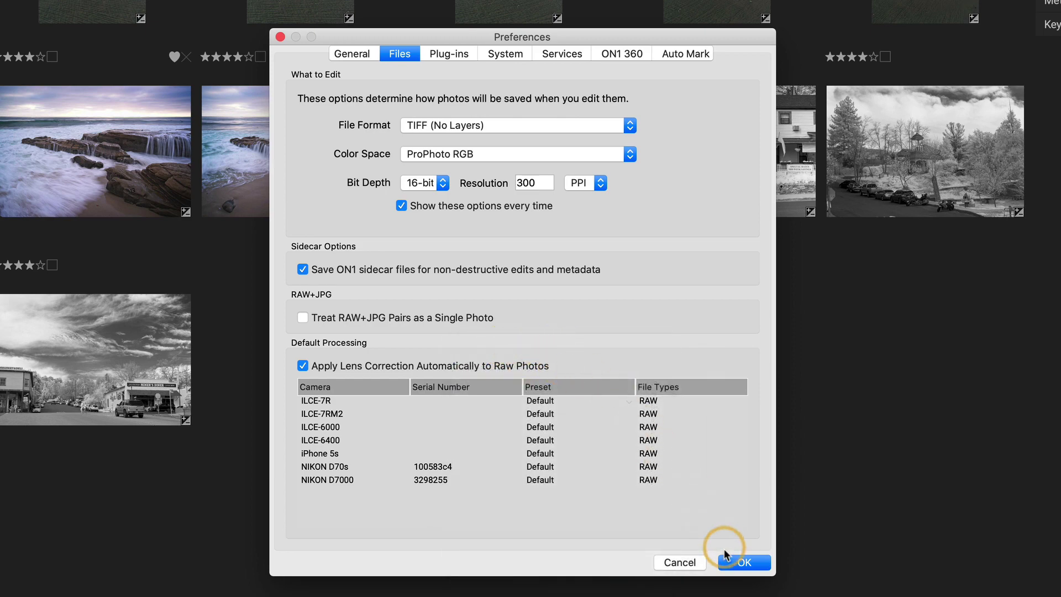
left_click(743, 560)
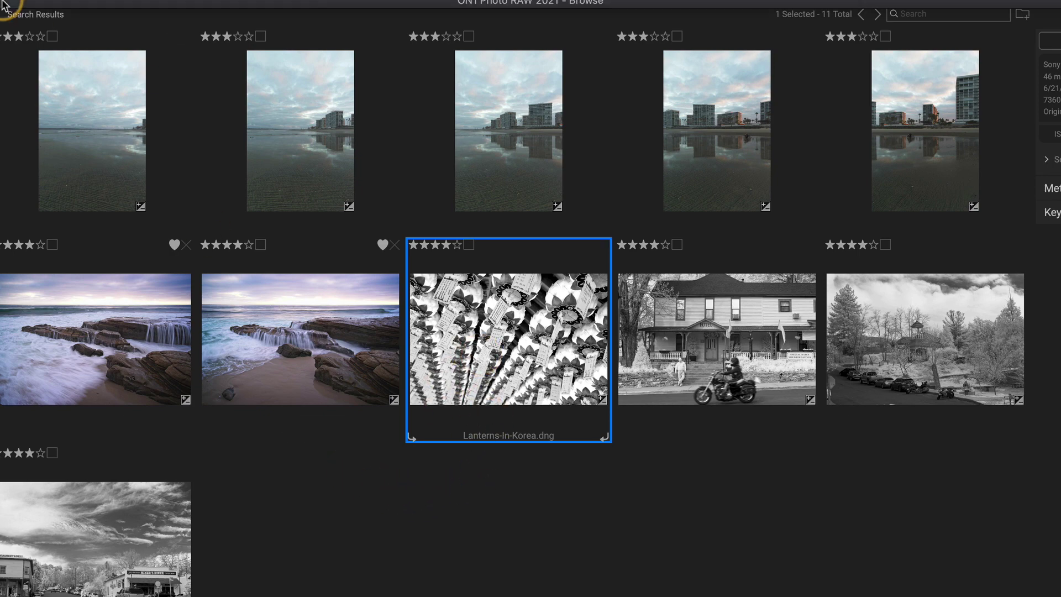
left_click(81, 8)
left_click(91, 29)
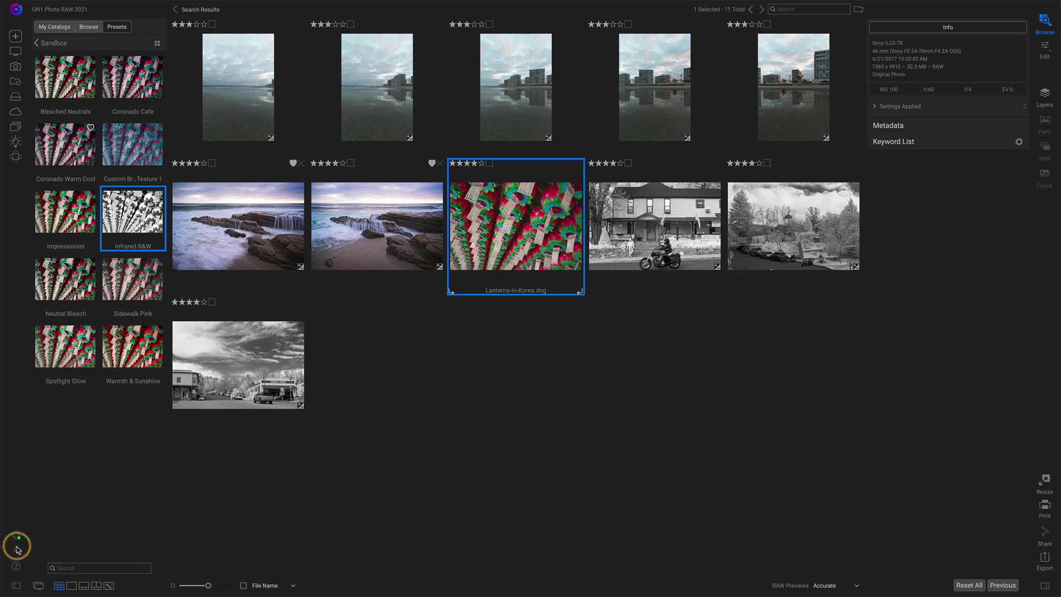
- Open the Files preferences to check that ILCE-7R is back on the Default preset
left_click(18, 552)
left_click(531, 161)
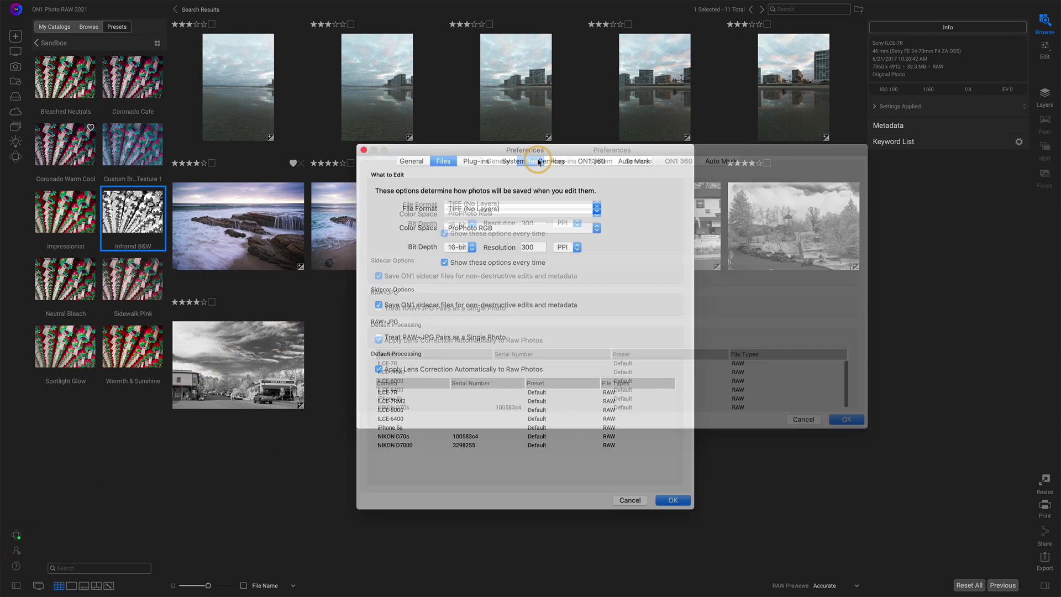